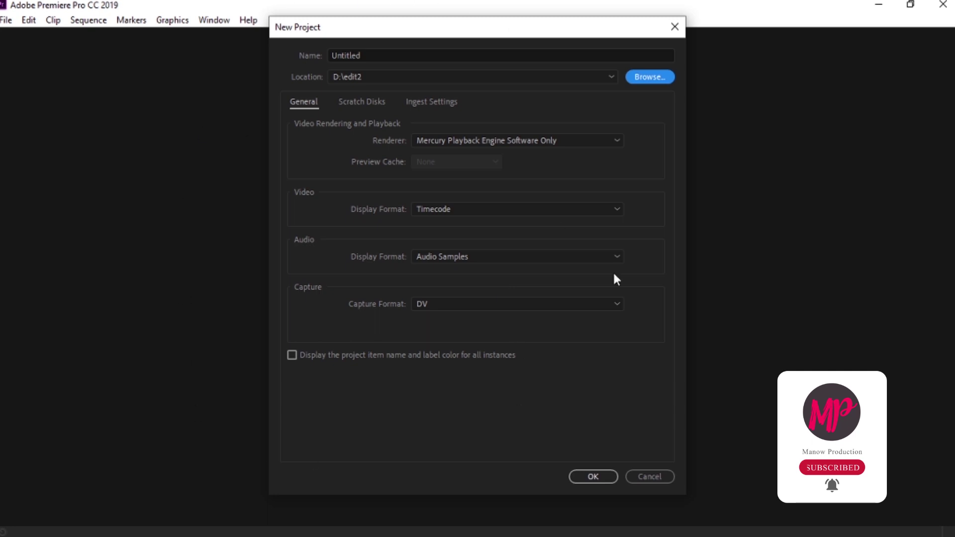
- Name the new project 'test' and create it in D:\edit2
click(401, 52)
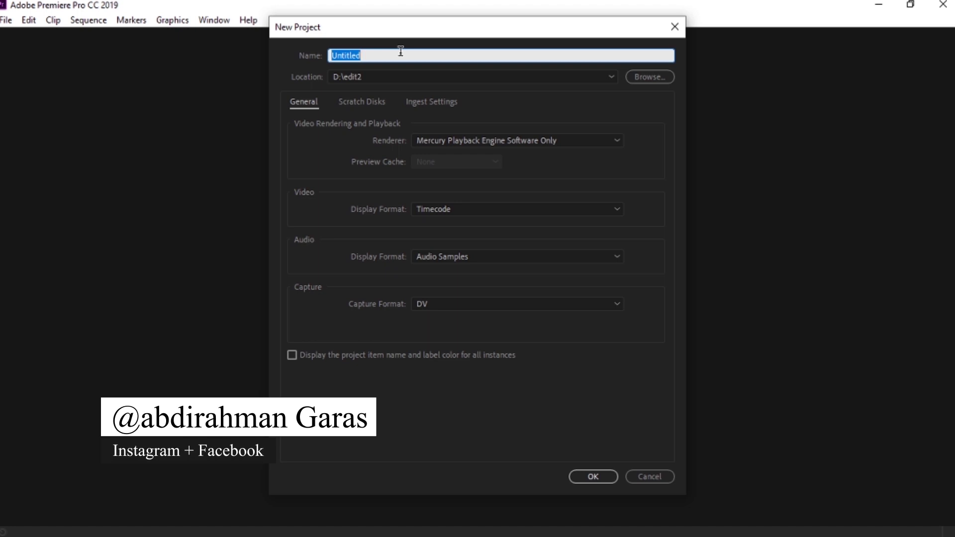
text(test)
click(597, 478)
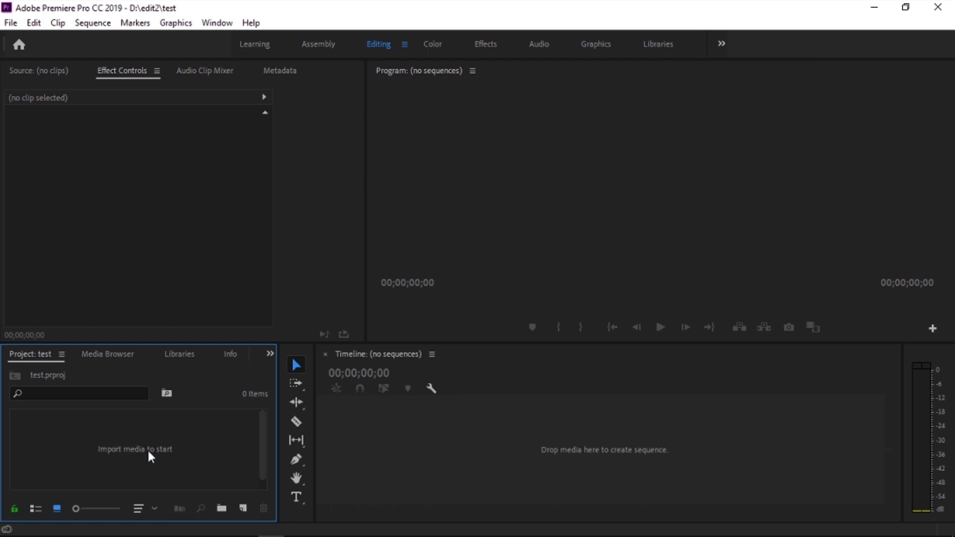
- Try the Import command from the Project panel and File menu, then dismiss it
right_click(114, 430)
click(158, 381)
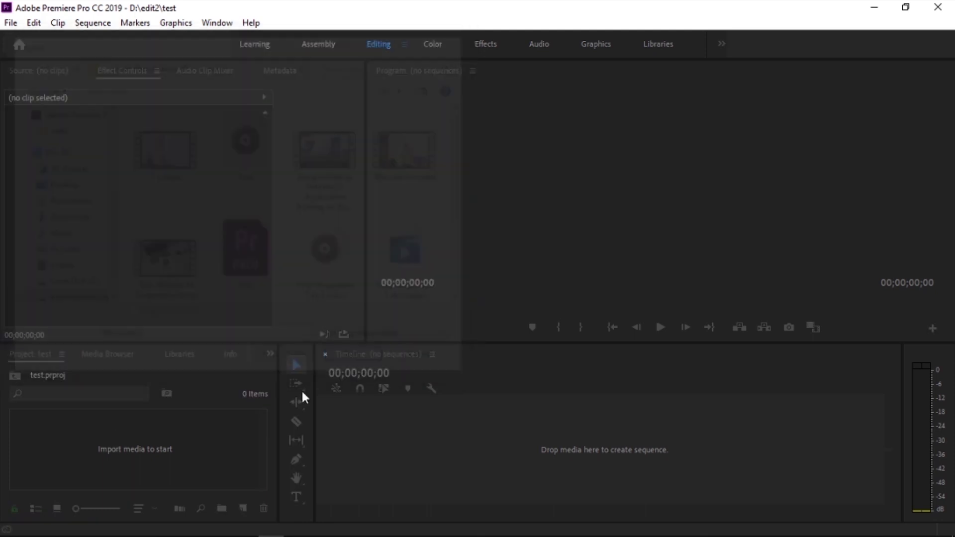
click(12, 23)
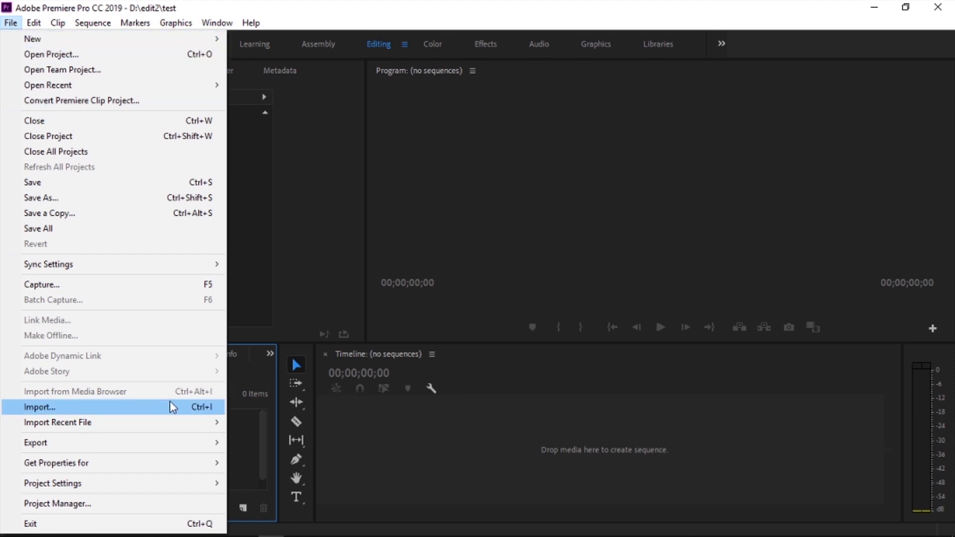
click(244, 431)
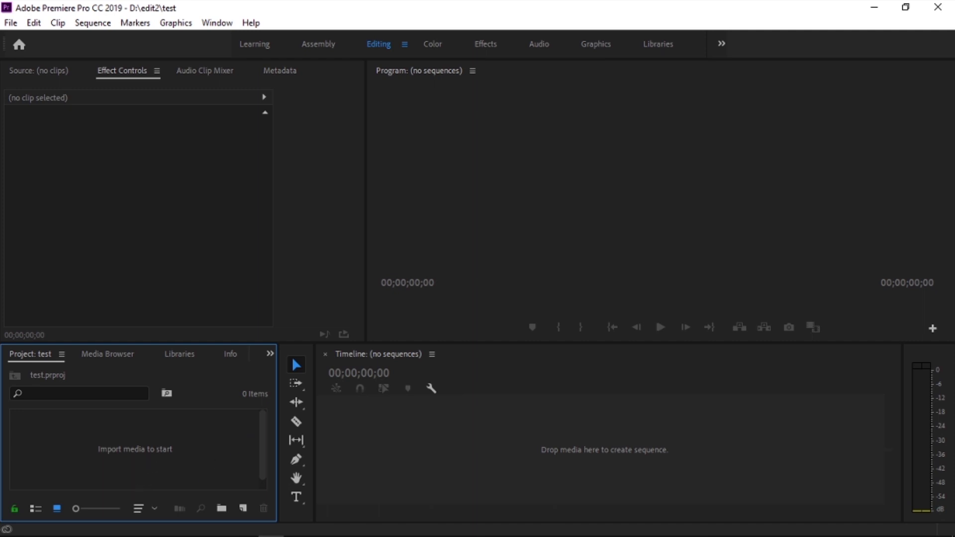
- Drag production ID 4291570.mp4 from File Explorer into the Project panel and preview it
click(89, 526)
drag(157, 172, 187, 489)
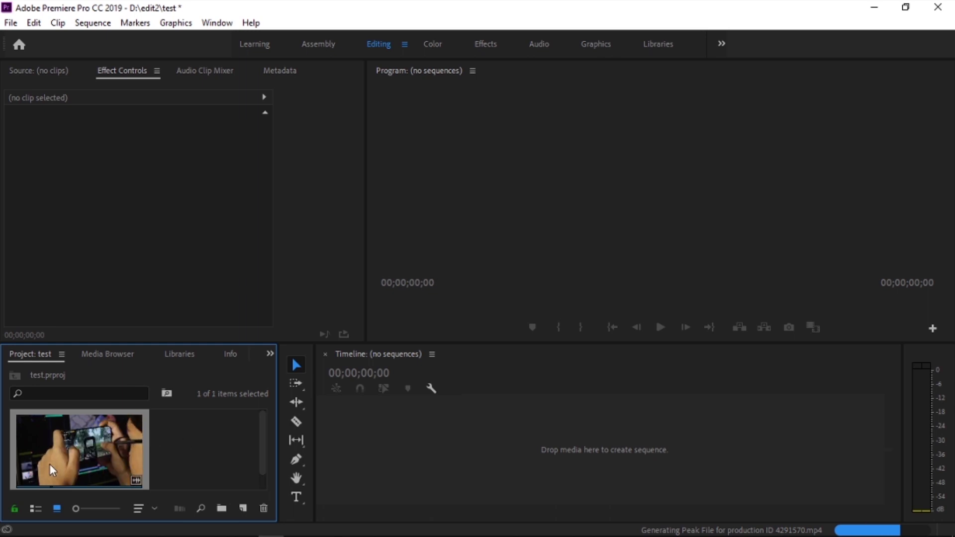
double_click(79, 454)
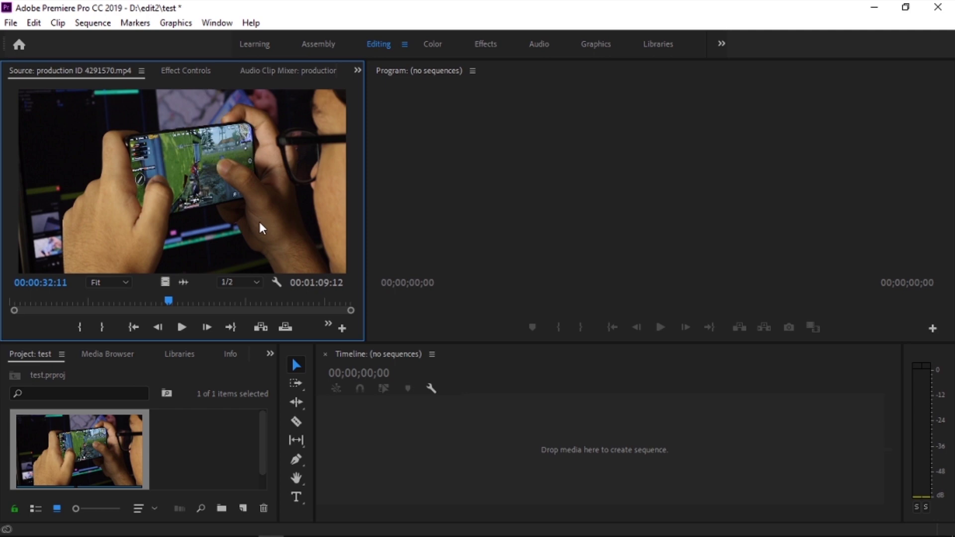
- Drag the gameplay clip onto the Timeline to build the production ID 4291570 sequence
drag(258, 220, 478, 437)
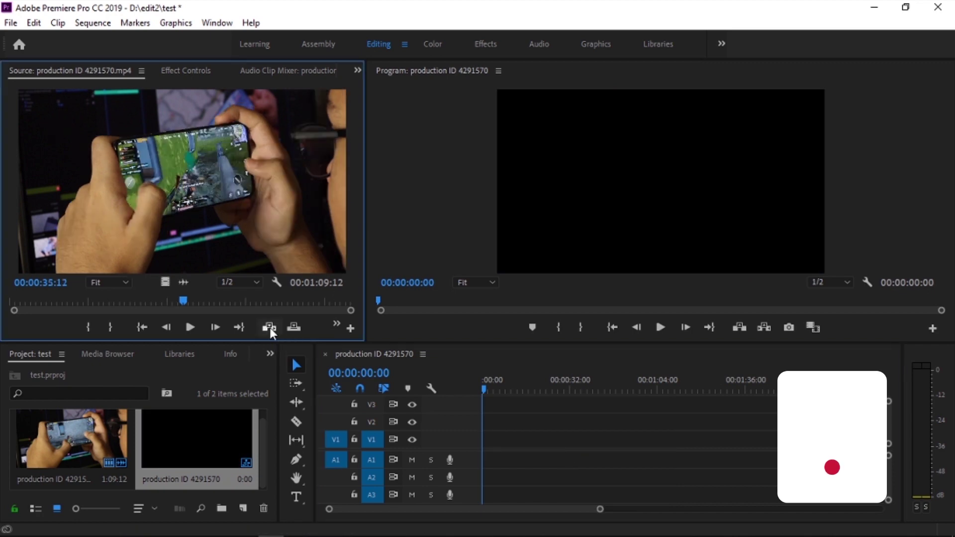
- Replace the inserted clip with its video alone on V1 and its audio alone on A1
click(270, 328)
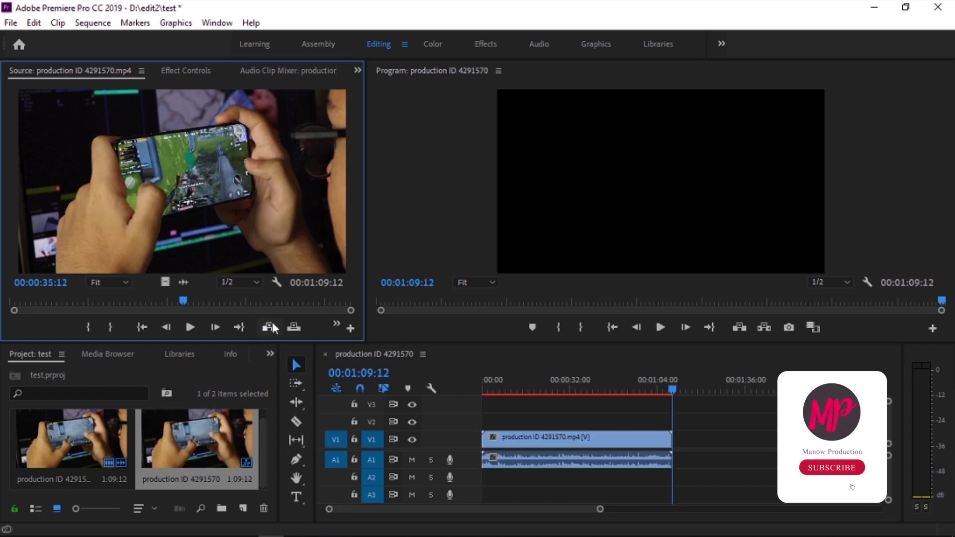
click(575, 447)
key(Delete)
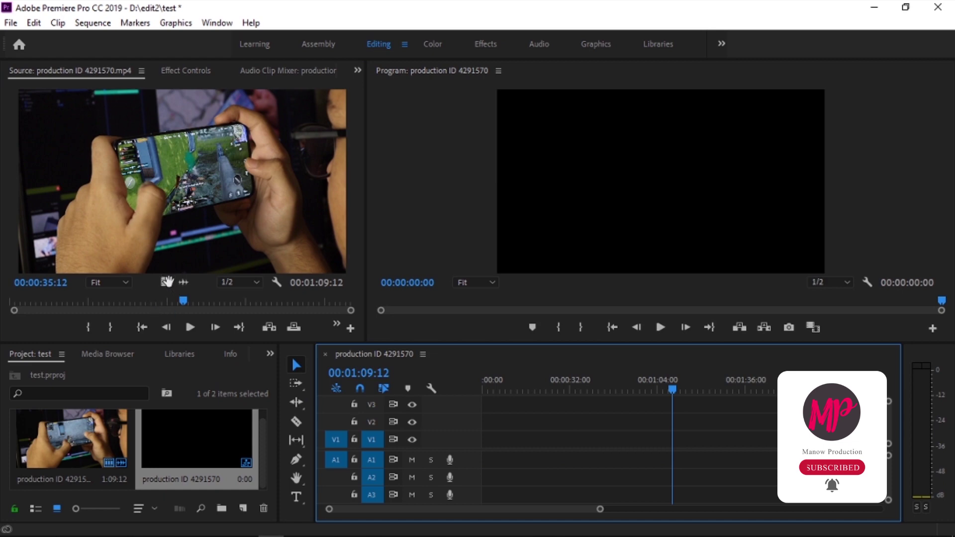
click(167, 282)
drag(167, 282, 485, 454)
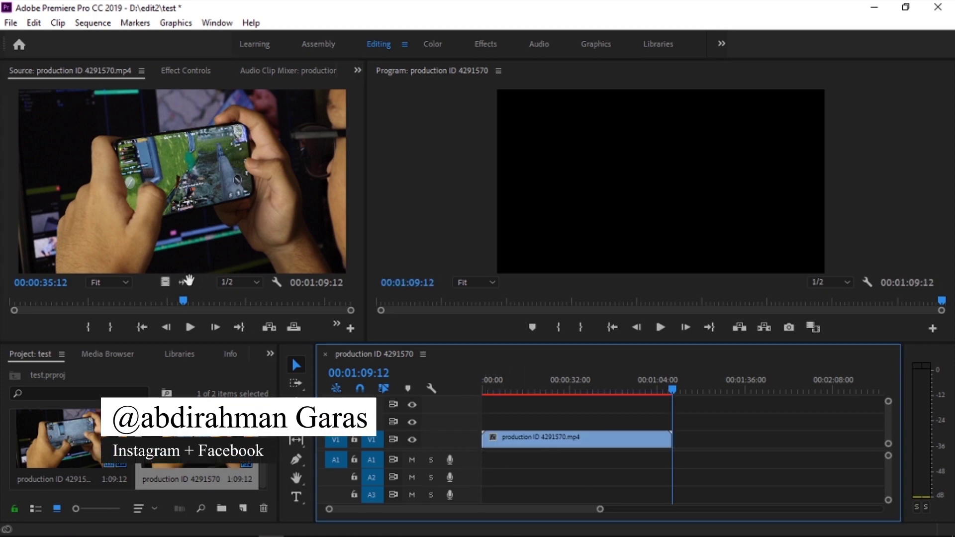
drag(187, 281, 475, 455)
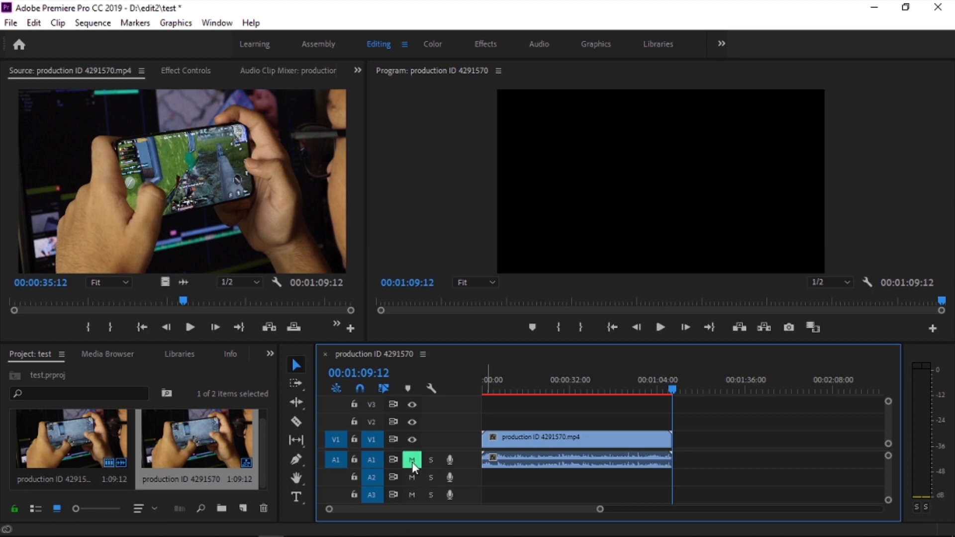
- Move the playhead to 00:17:10, unmute A1, toggle V1 visibility, and pick the Razor tool
click(531, 378)
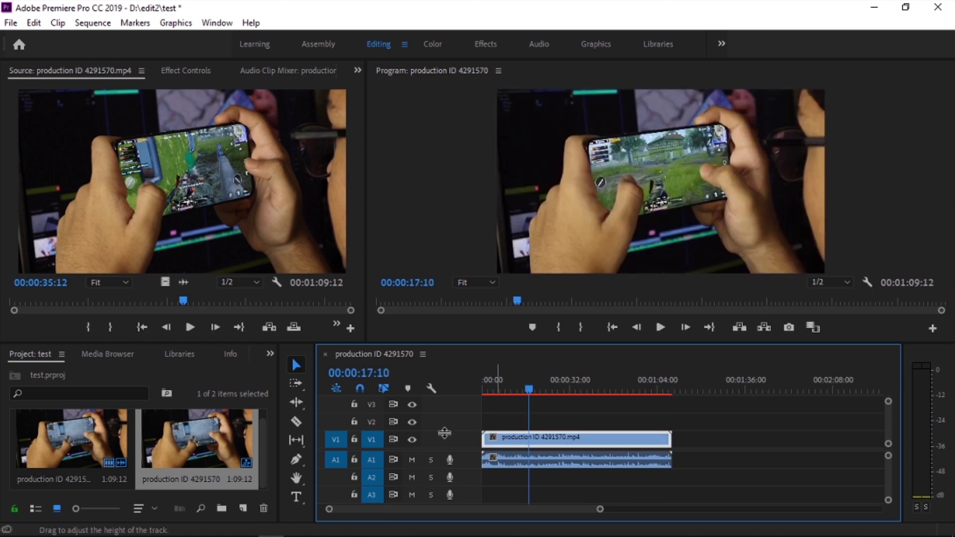
click(412, 460)
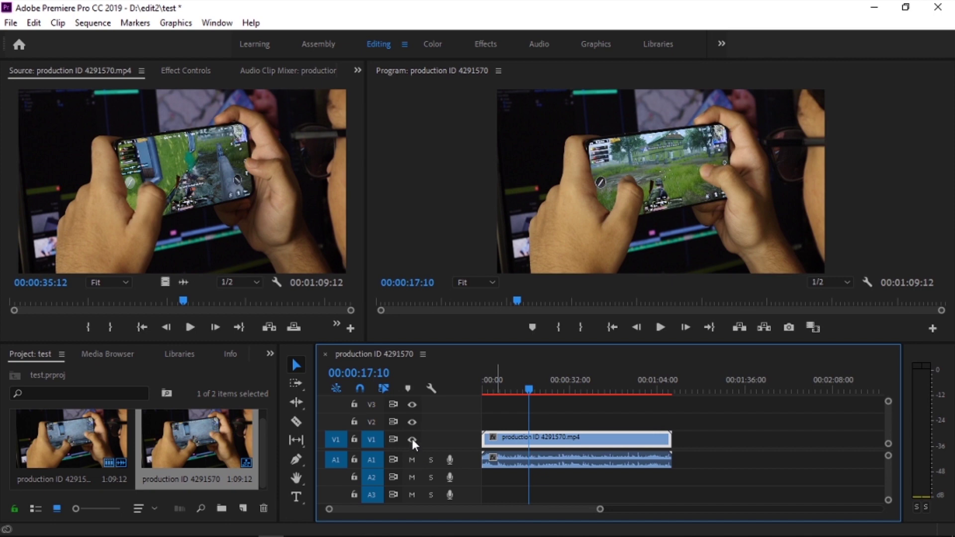
click(412, 440)
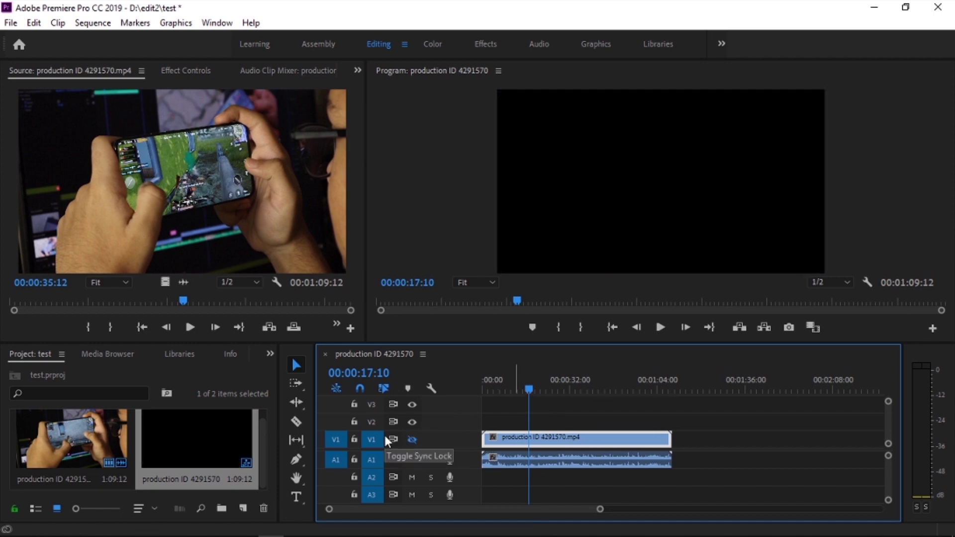
click(411, 444)
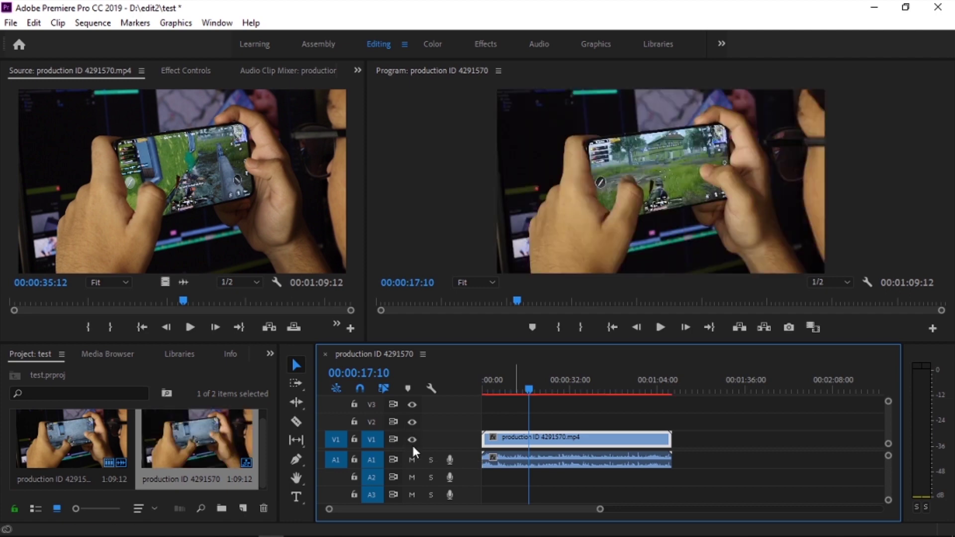
click(413, 441)
click(413, 442)
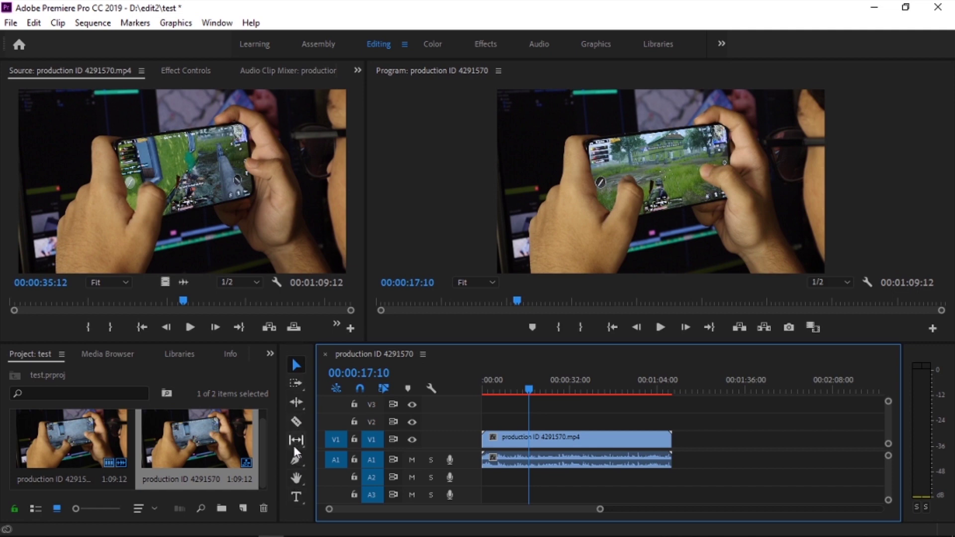
click(296, 420)
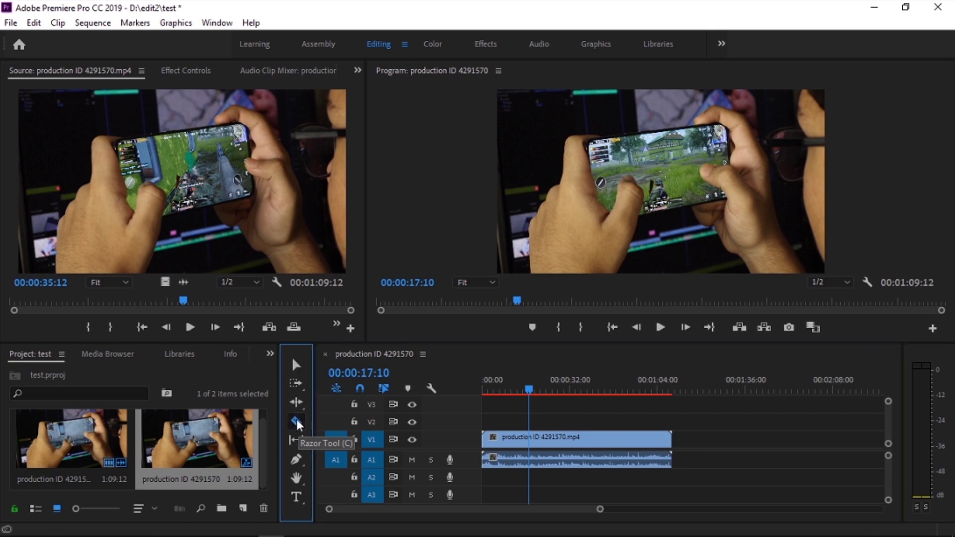
- Cut V1 and A1 at 00:17:10 and around 00:32, then select the middle section
click(529, 437)
click(570, 438)
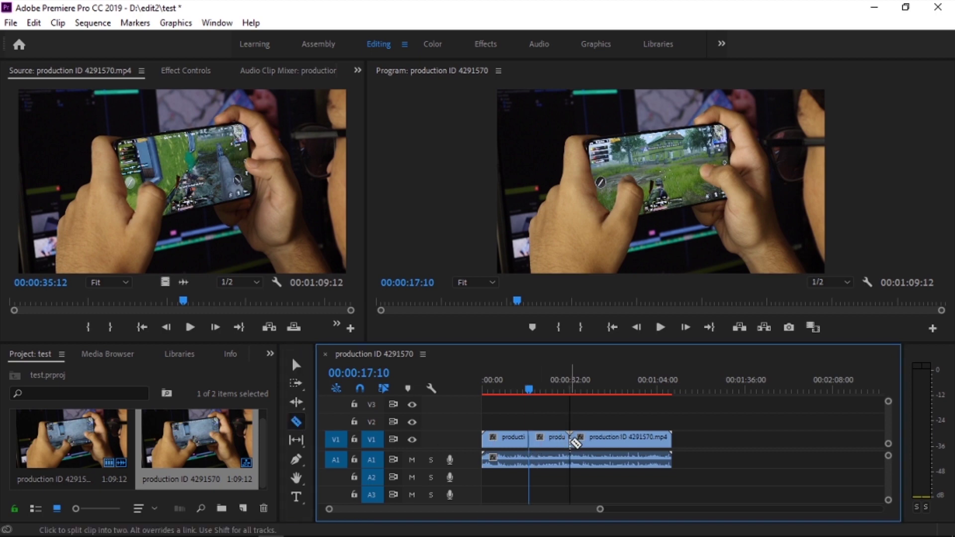
click(529, 459)
click(571, 459)
click(296, 365)
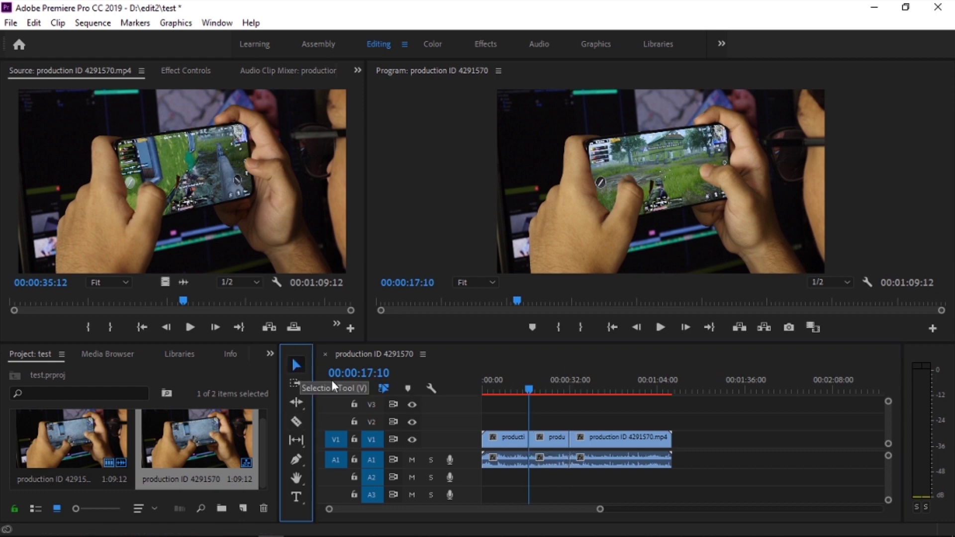
click(551, 438)
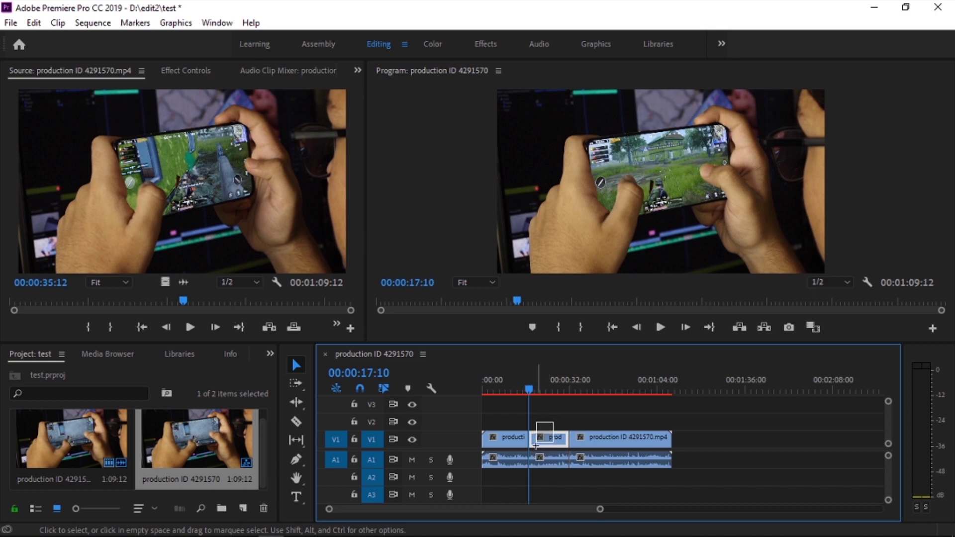
click(294, 368)
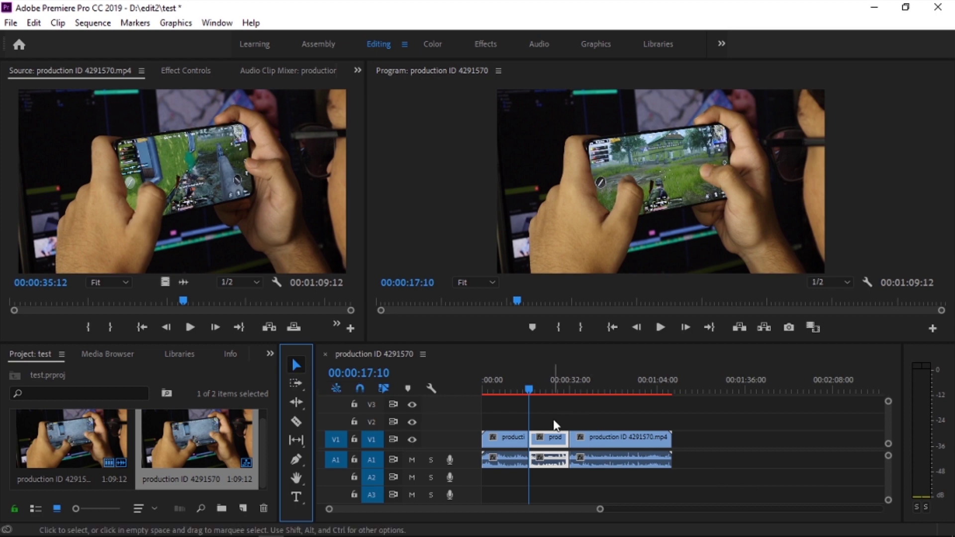
- Delete the middle section's video and audio, leaving a gap between the clips
right_click(549, 437)
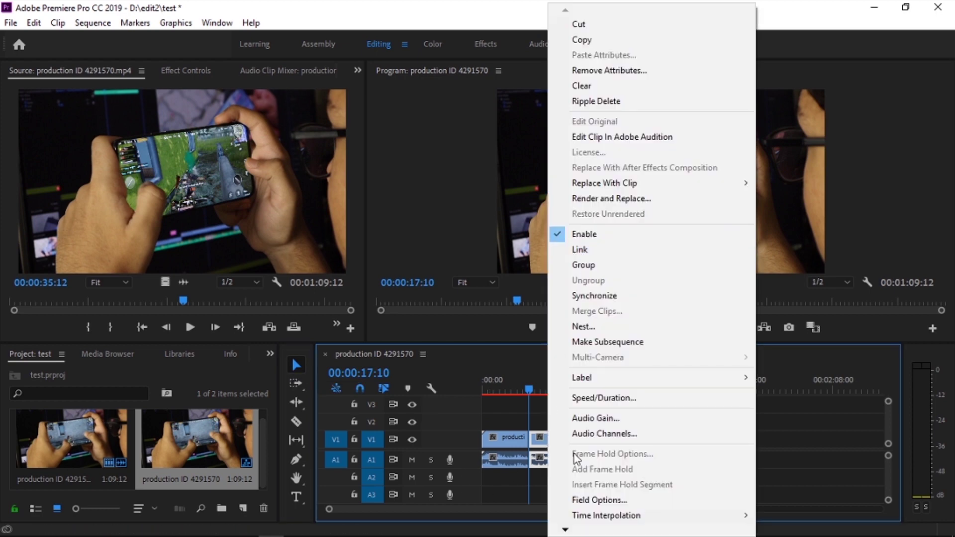
click(601, 88)
key(ctrl+z)
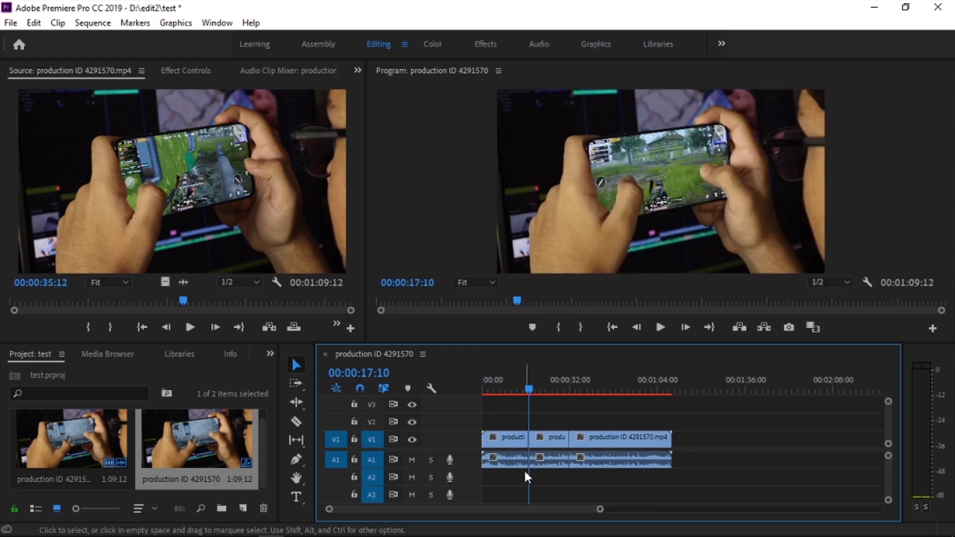
drag(556, 402, 545, 460)
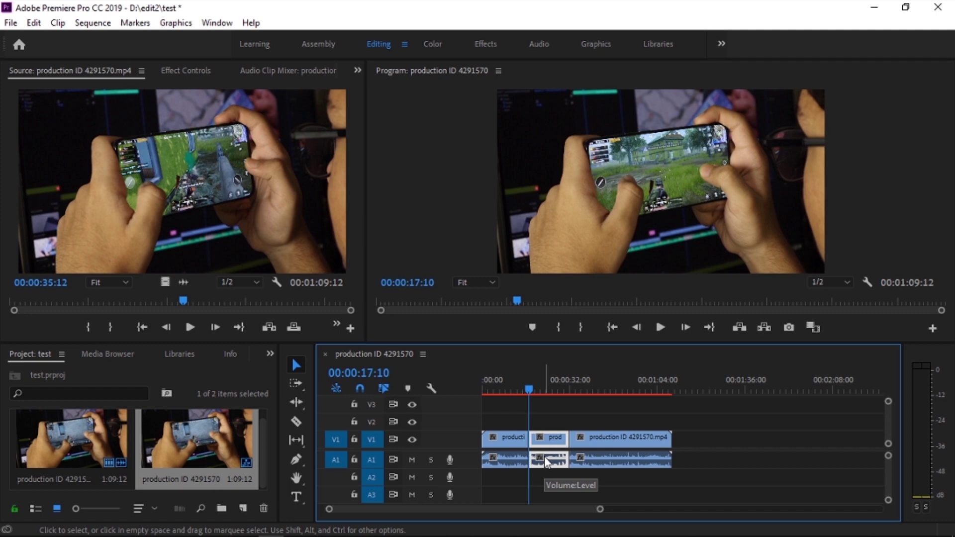
key(Delete)
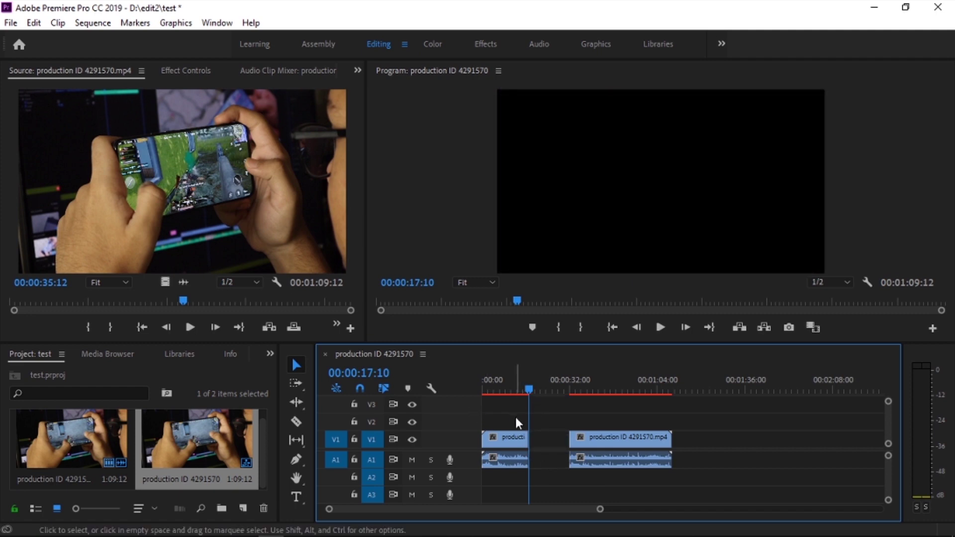
- Ripple delete the gap so the two gameplay clips play back-to-back
right_click(550, 435)
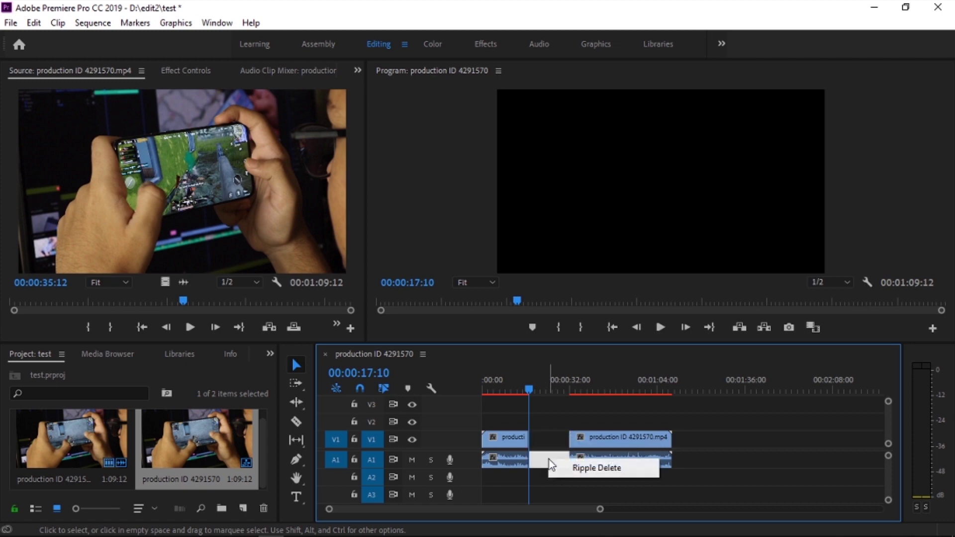
click(546, 441)
right_click(547, 446)
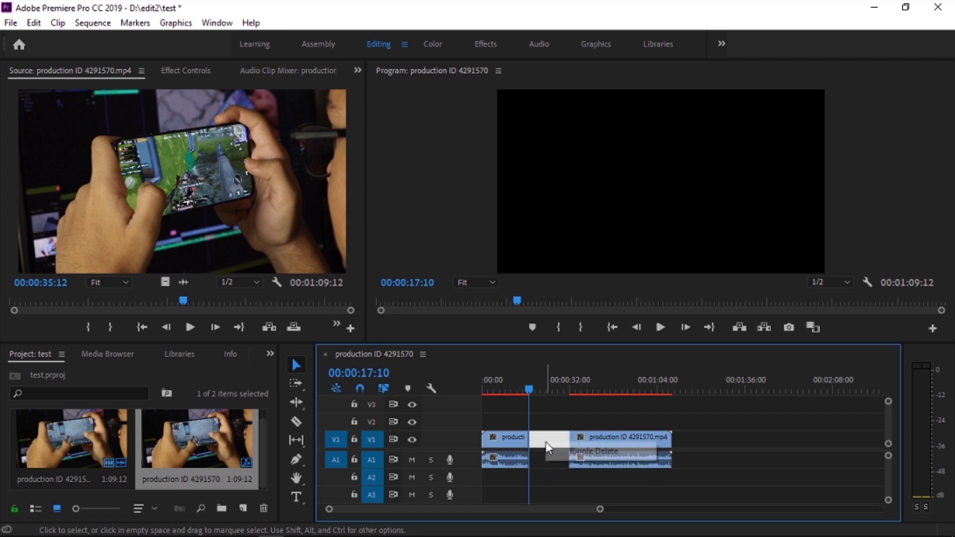
click(572, 453)
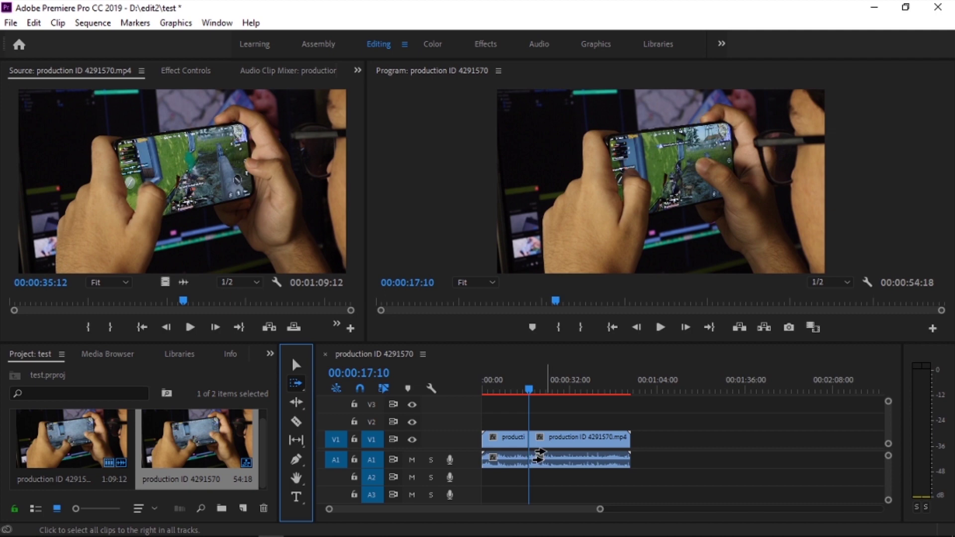
mouse_move(562, 460)
mouse_down()
mouse_move(642, 462)
mouse_move(566, 453)
mouse_up()
- Return to the Selection tool and move the playhead to the sequence start
click(296, 365)
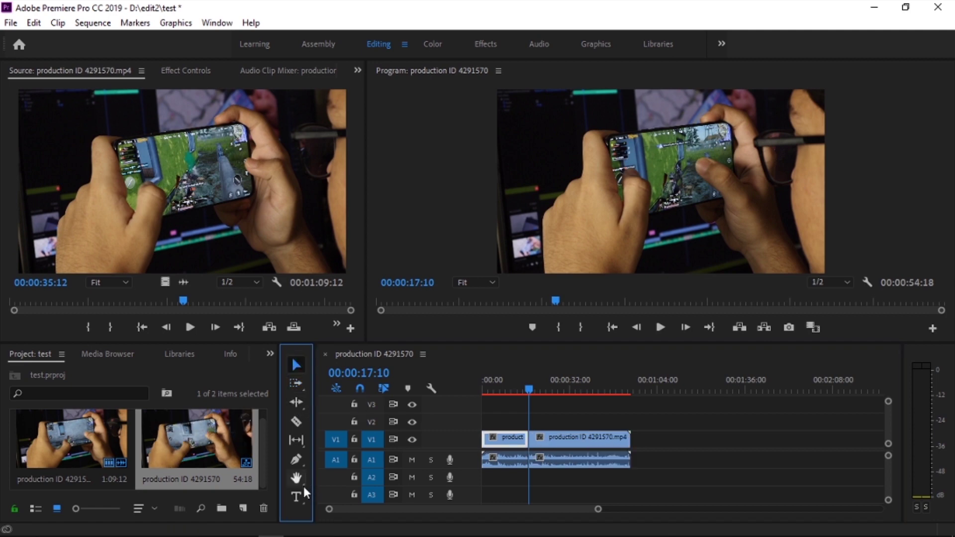
click(535, 397)
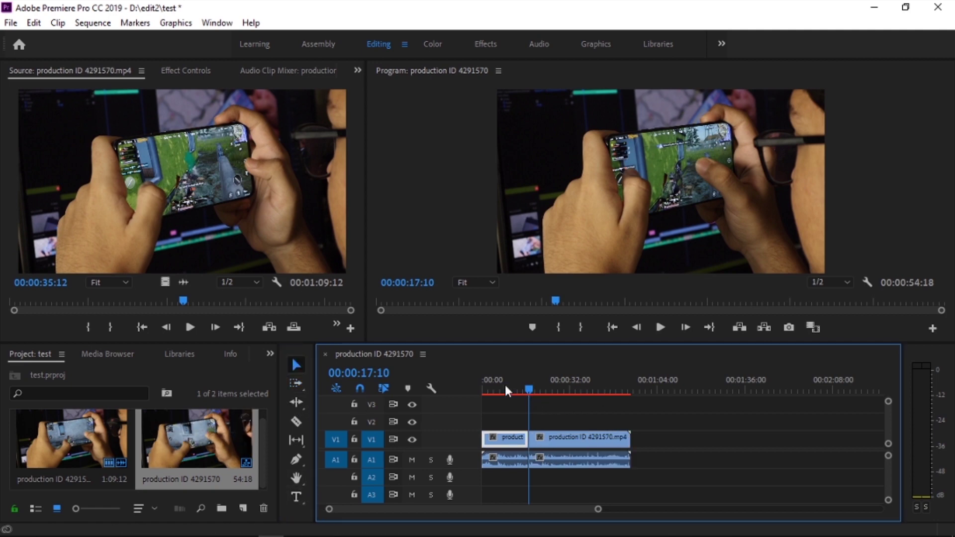
key(Home)
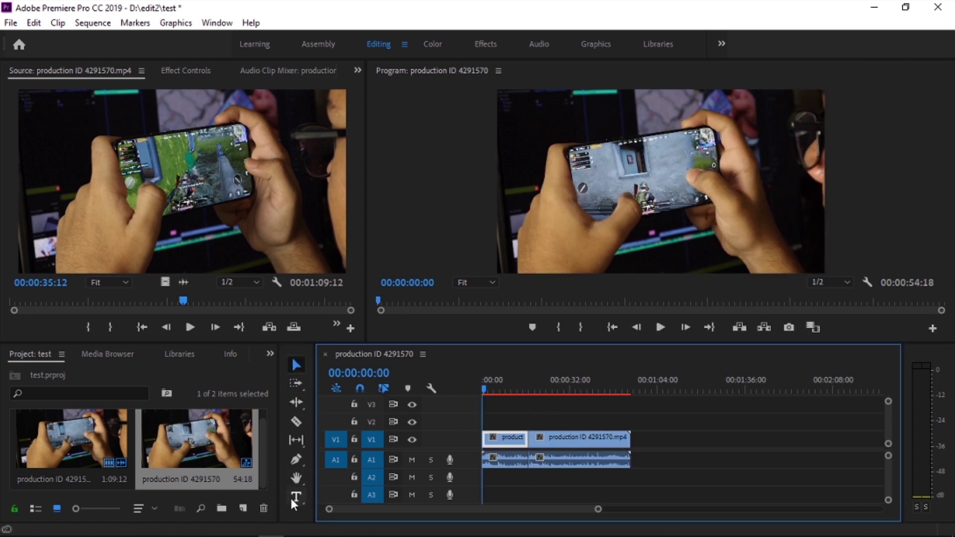
click(296, 497)
- Draw a text box over the video, type 'Mamnow Production', and select all the text
mouse_move(532, 160)
mouse_down()
mouse_move(823, 185)
mouse_move(793, 227)
mouse_up()
text(Mamn)
text(ow)
text( Production)
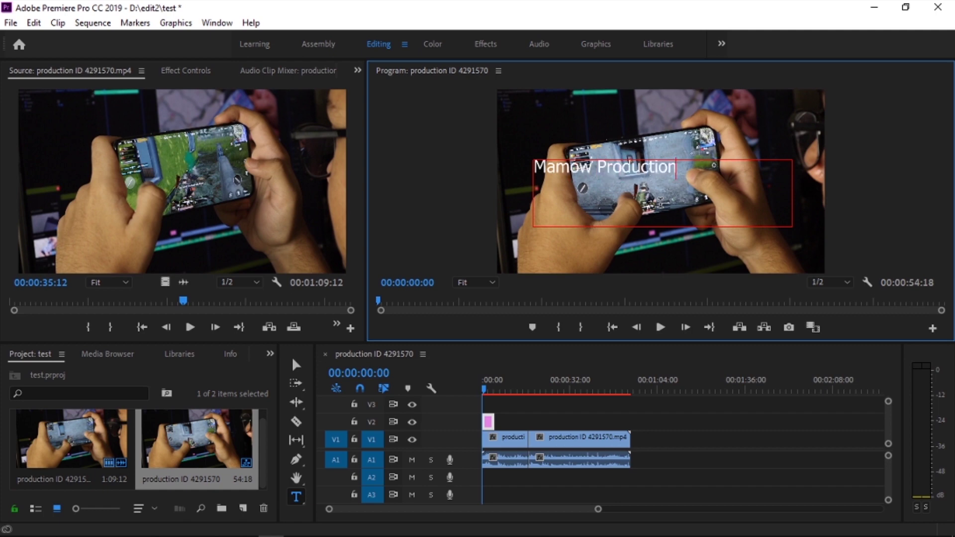
key(ctrl+a)
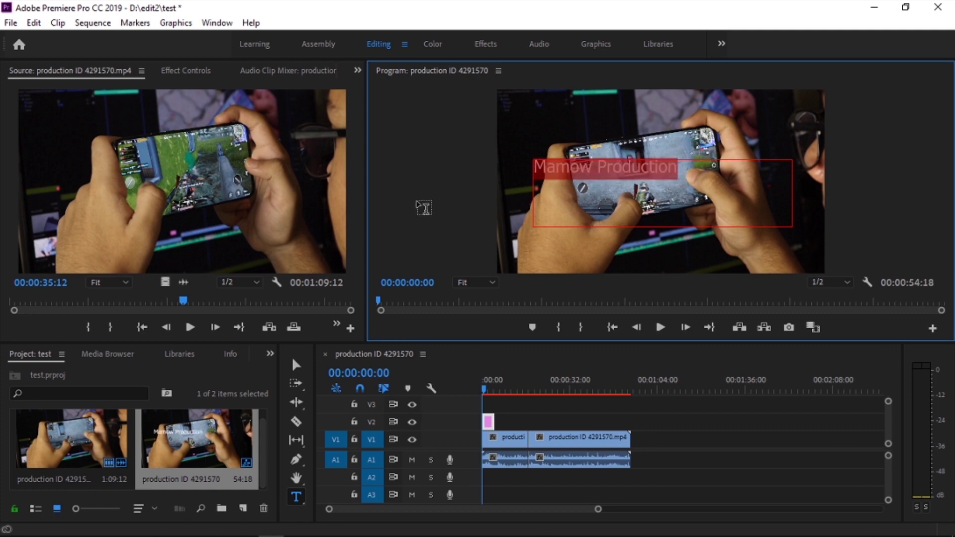
- Set the title's Text Fill to pure red FF0000 in Effect Controls
click(183, 71)
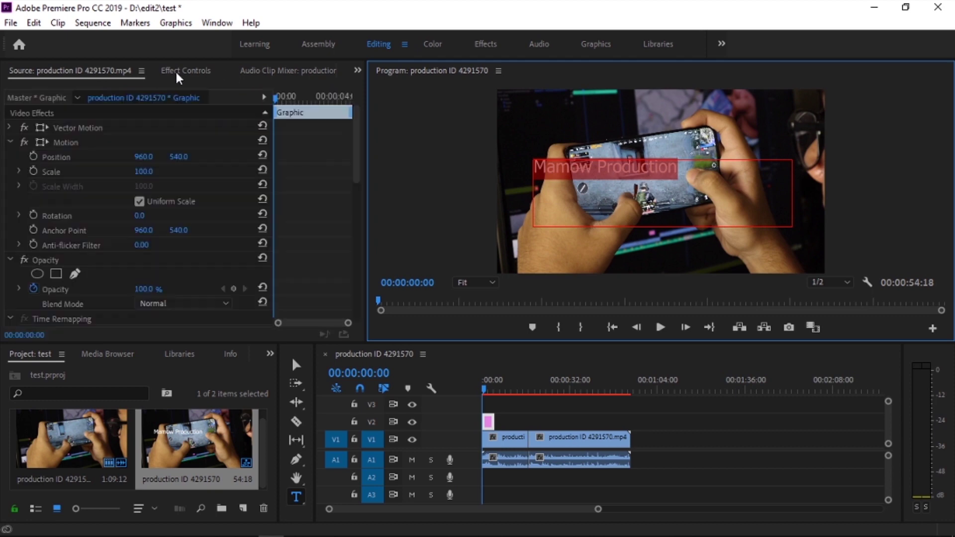
scroll(180, 229, down, 3)
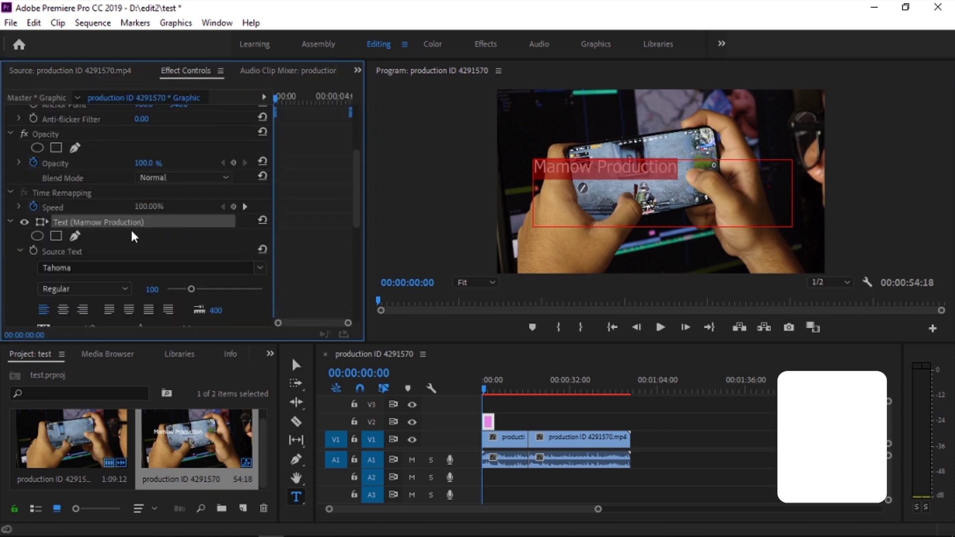
scroll(89, 307, down, 3)
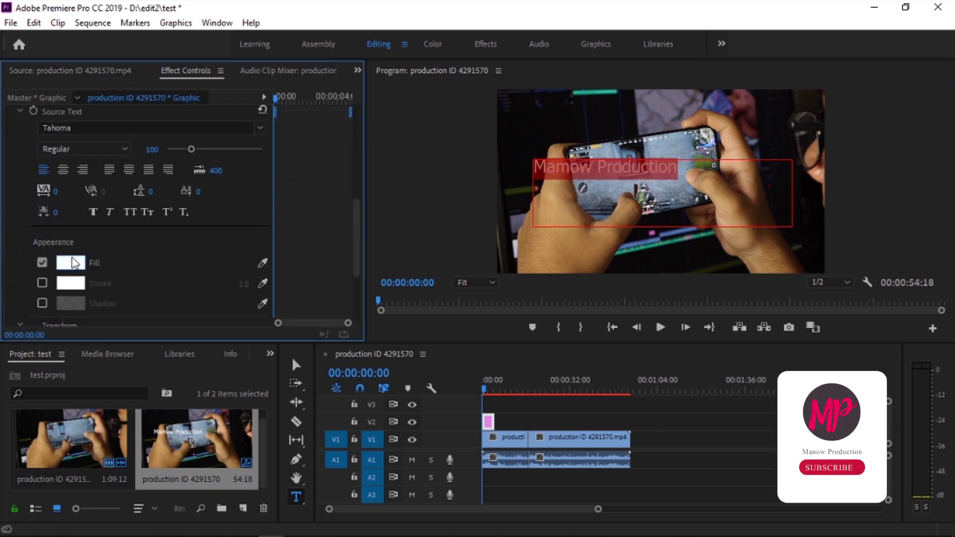
click(73, 262)
click(498, 385)
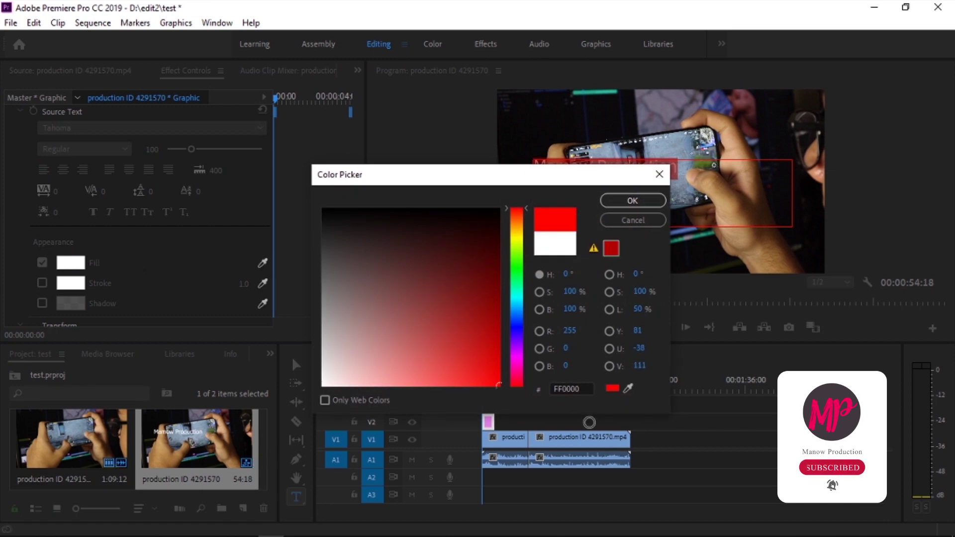
click(640, 204)
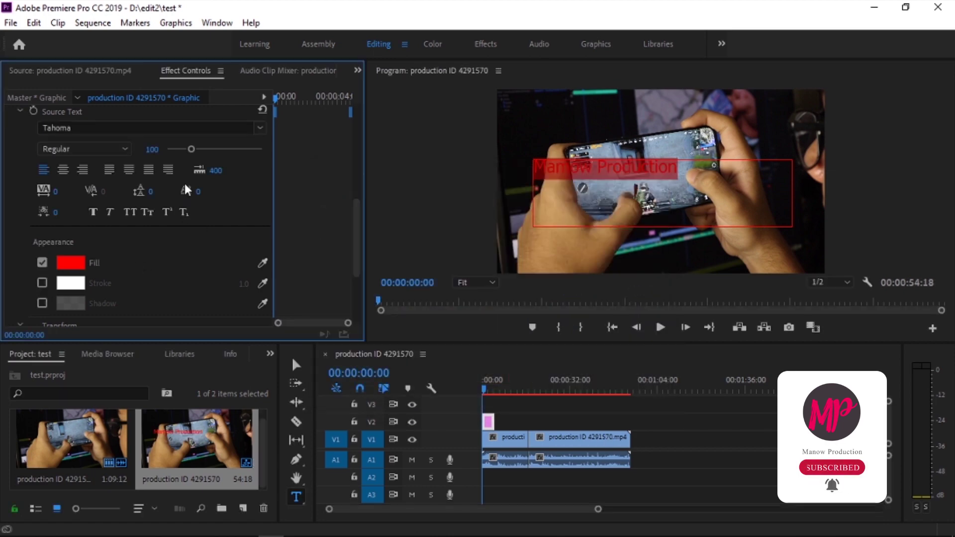
- Set the title font size to 115, make it Bold, and move it lower in the frame
click(218, 149)
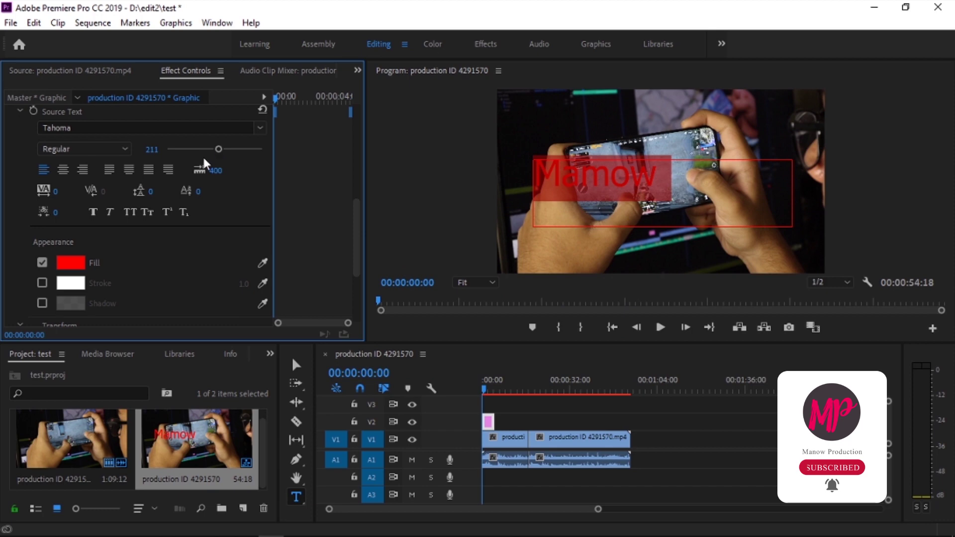
click(194, 148)
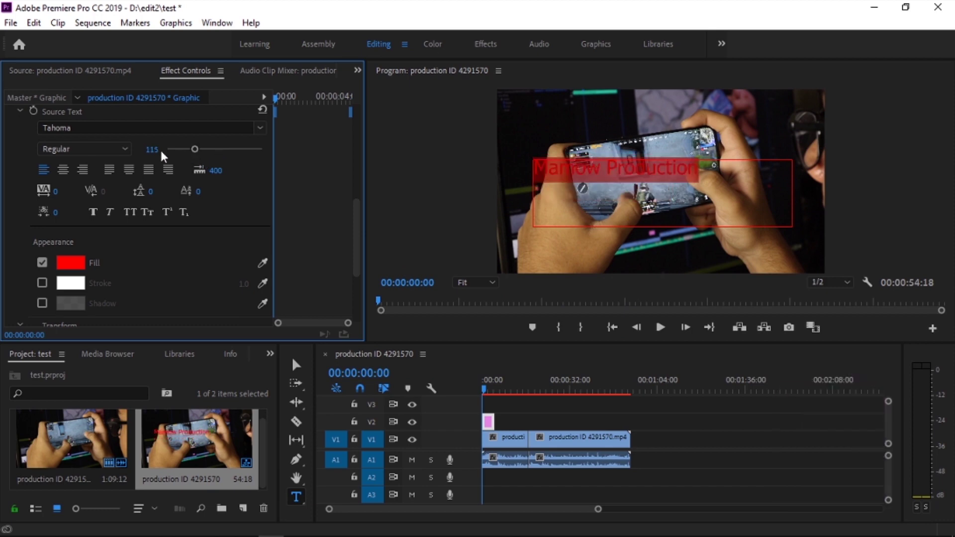
click(125, 149)
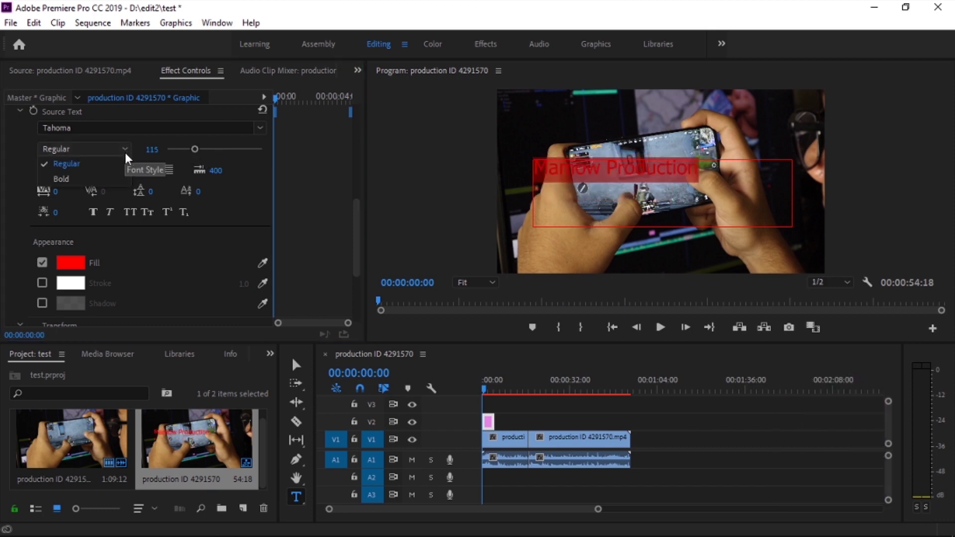
click(70, 179)
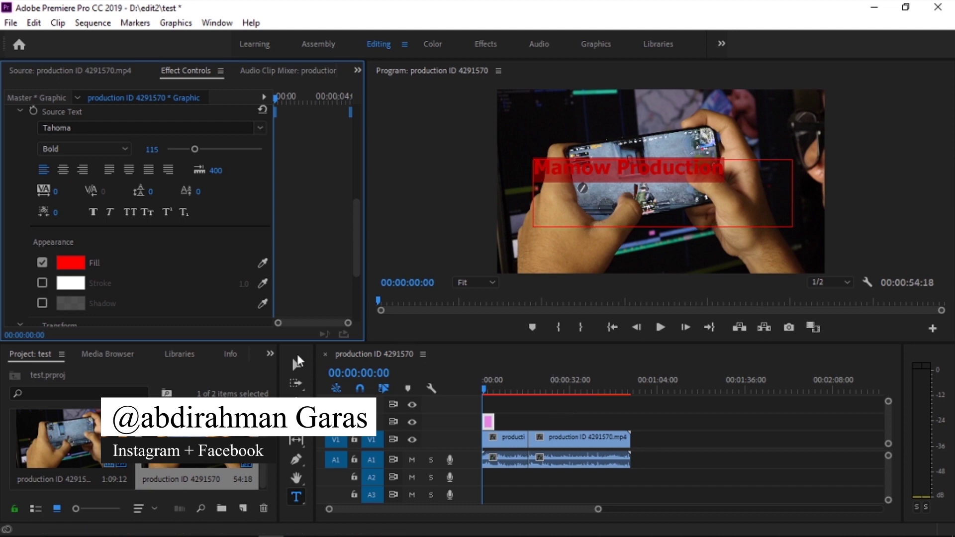
click(297, 363)
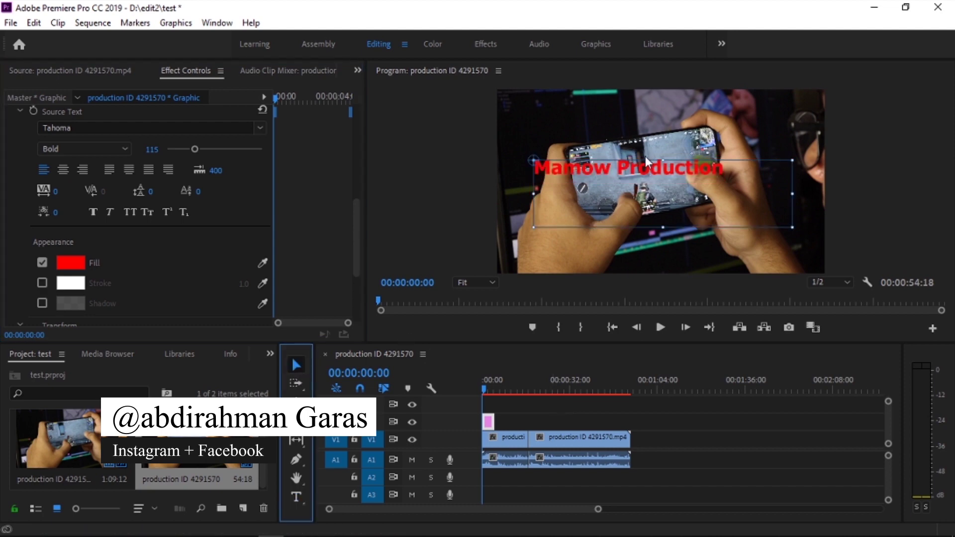
mouse_move(645, 165)
mouse_down()
mouse_move(657, 168)
mouse_move(661, 234)
mouse_move(660, 220)
mouse_up()
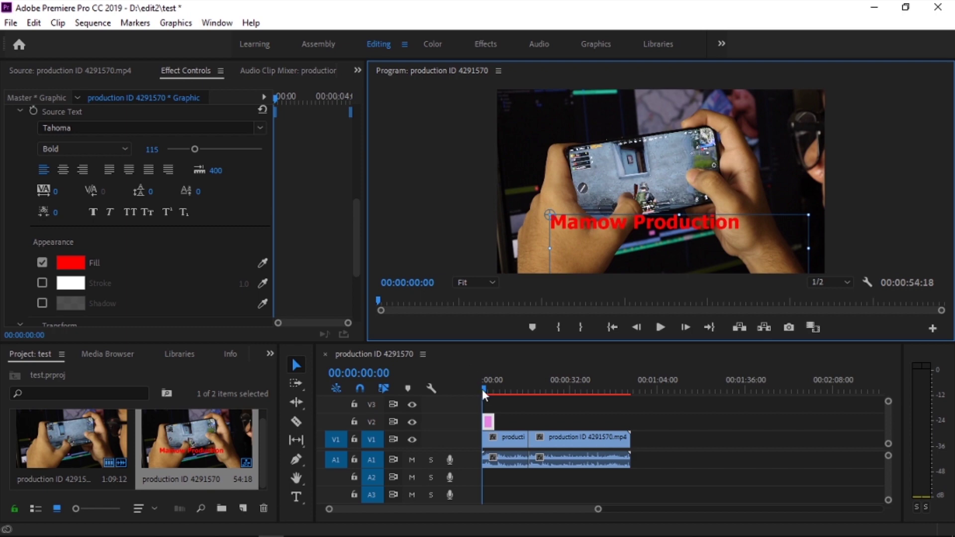
- Extend the V2 title clip to end with the gameplay footage and nudge the title lower
mouse_move(491, 425)
mouse_down()
mouse_move(542, 434)
mouse_move(646, 423)
mouse_up()
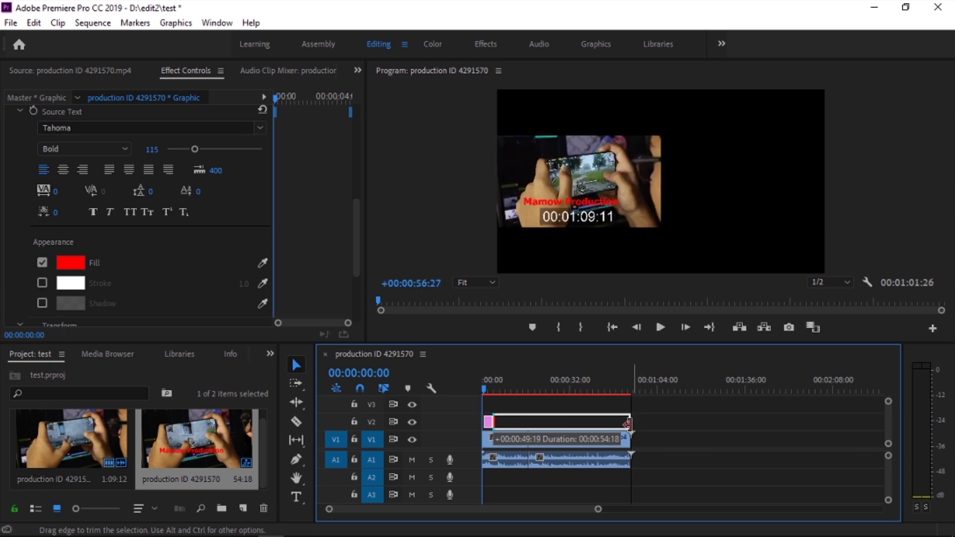
drag(646, 424, 630, 423)
drag(613, 222, 614, 230)
click(603, 409)
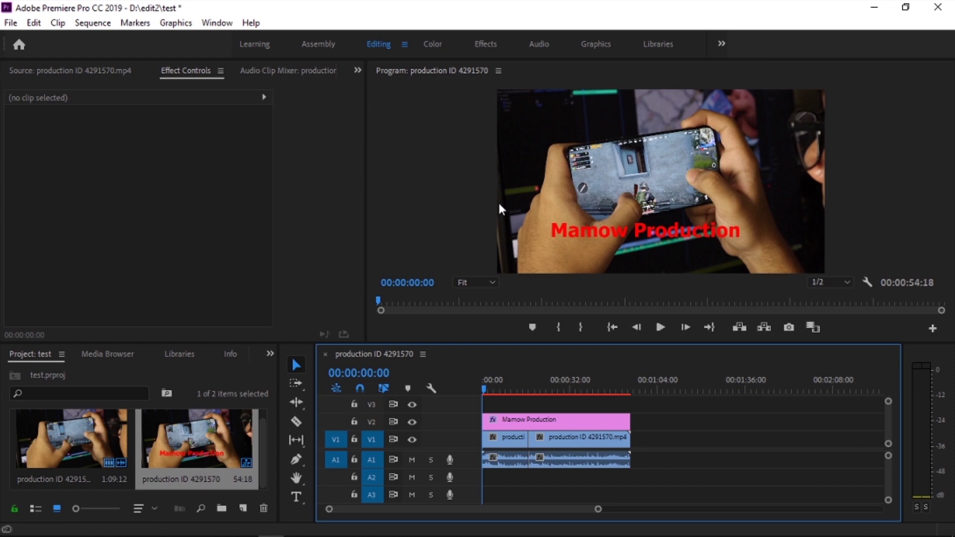
- Switch to the Color workspace and move the playhead to 00:00:06:27 over the gameplay clips
click(430, 45)
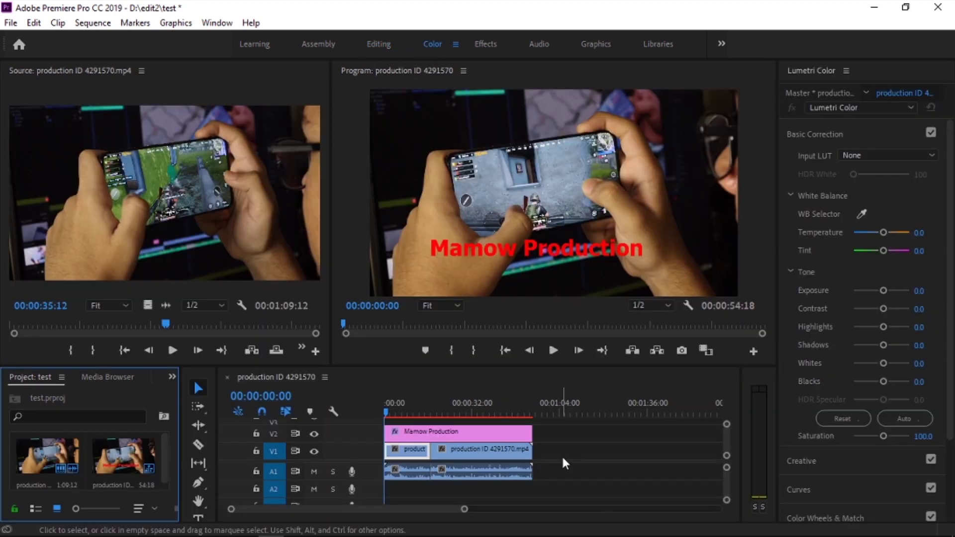
drag(565, 460, 386, 443)
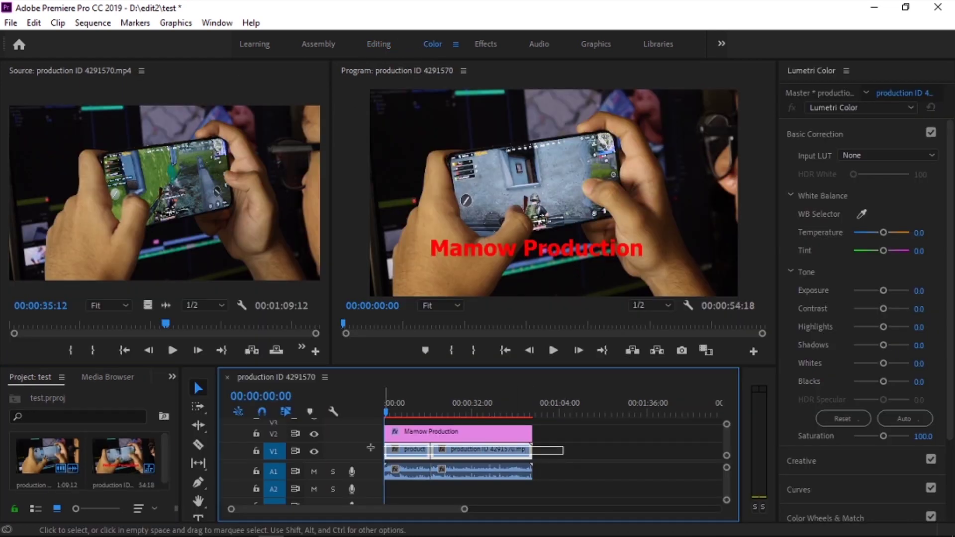
click(403, 413)
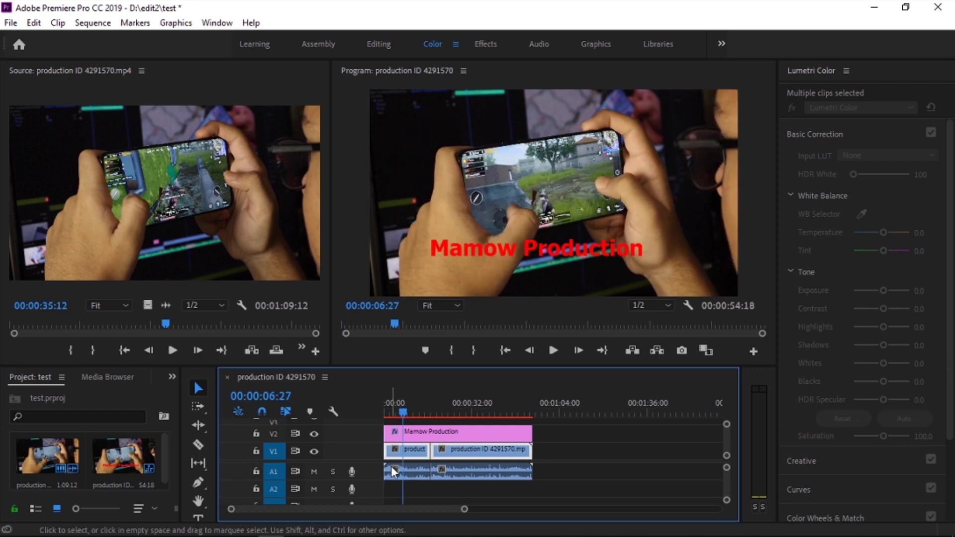
click(607, 443)
- Select only the first gameplay clip and push its Lumetri Tint toward magenta, to -50.6
click(408, 450)
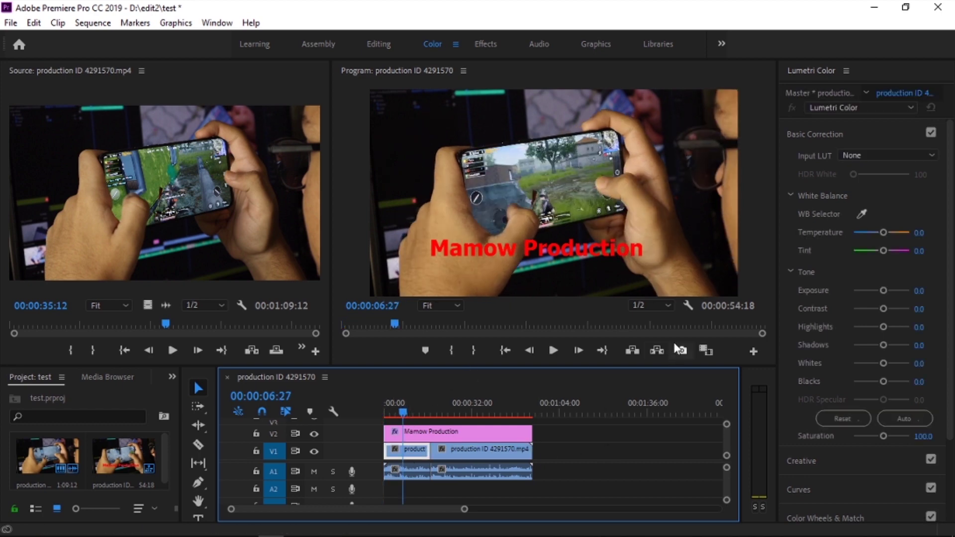
click(891, 232)
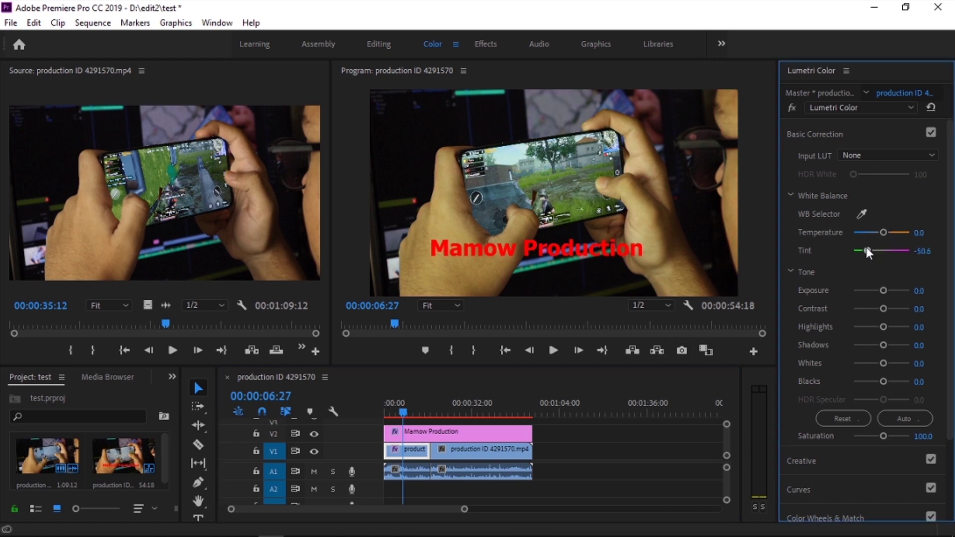
click(881, 155)
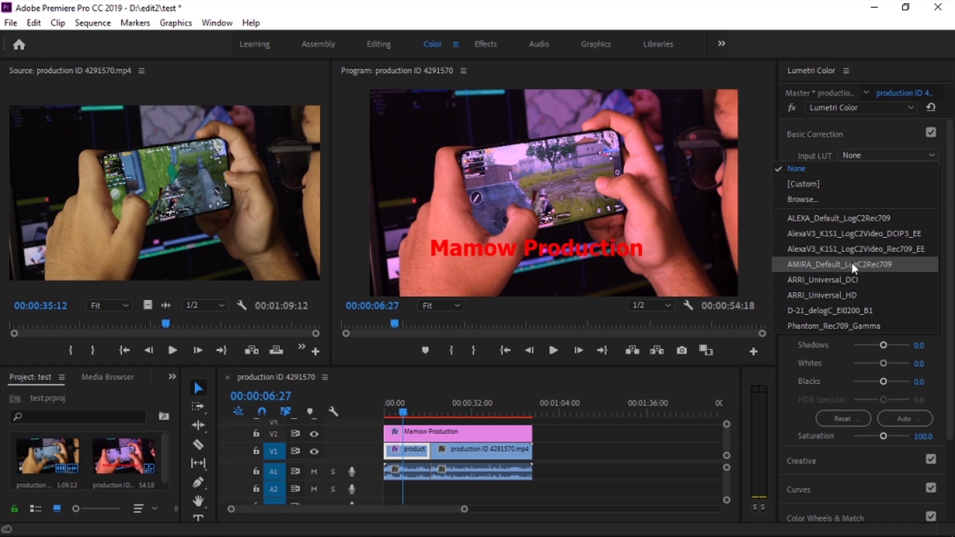
- Try the Phantom_Rec709_Gamma input LUT, then replace it with ALEXA_Default_LogC2Rec709
click(847, 326)
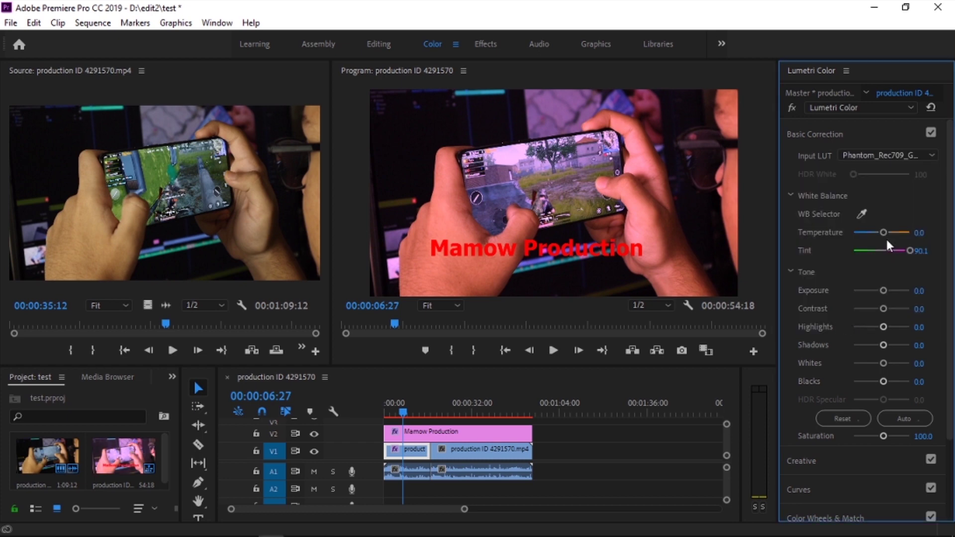
click(883, 159)
click(876, 215)
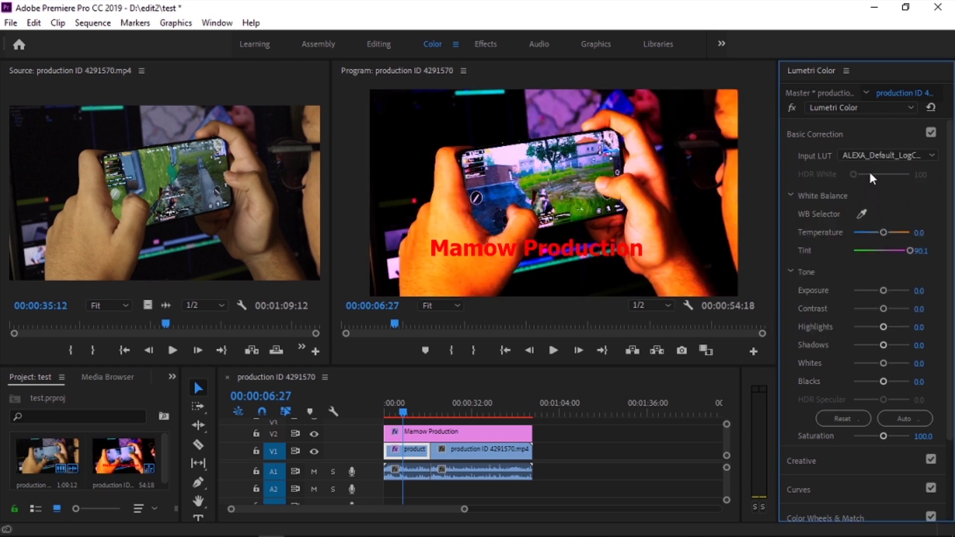